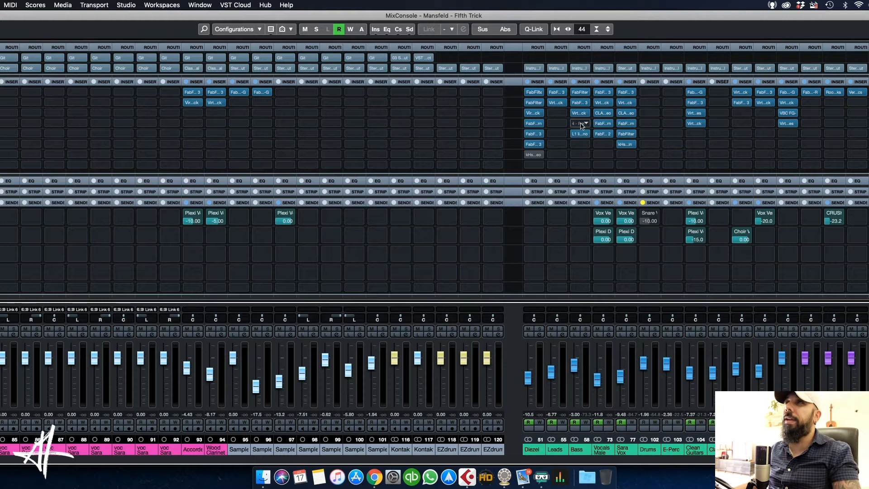
Examine the Virtual Mix Rack in the Bass channel's third insert, browsing its module list from AirEQ Air to The Monster
left_click(579, 116)
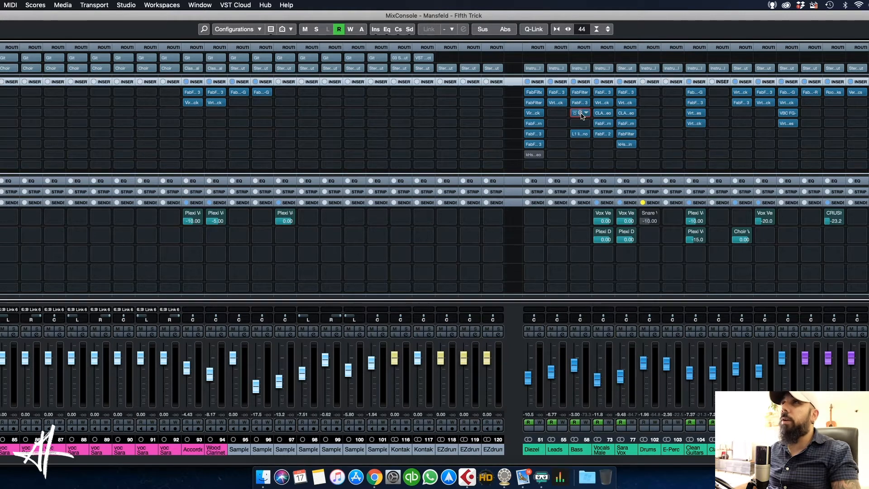
left_click_drag(588, 143, 612, 48)
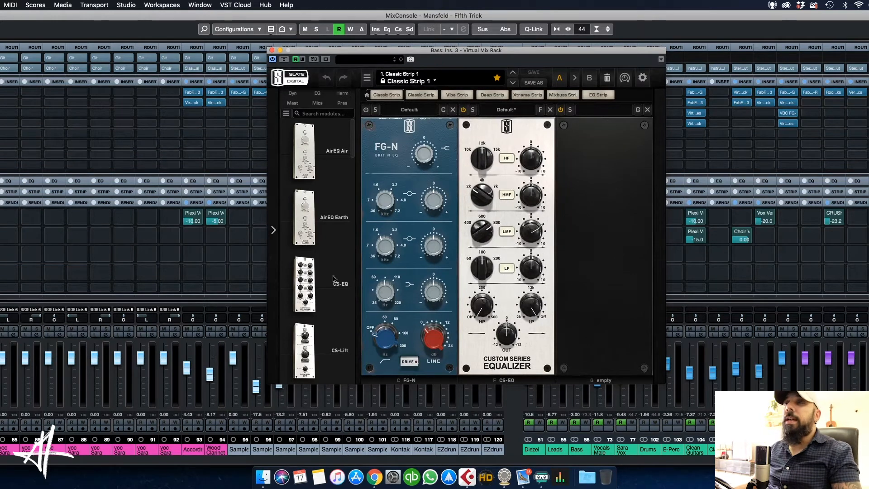
scroll(332, 265, "down", 2)
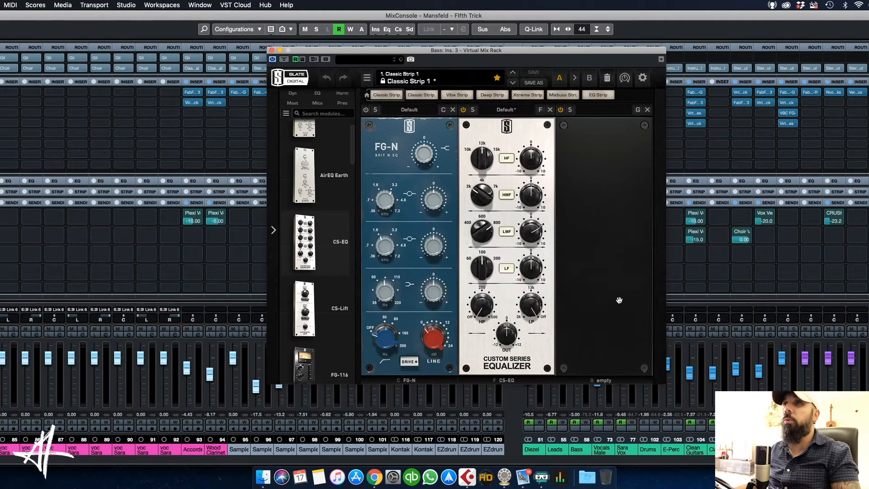
scroll(324, 273, "down", 6)
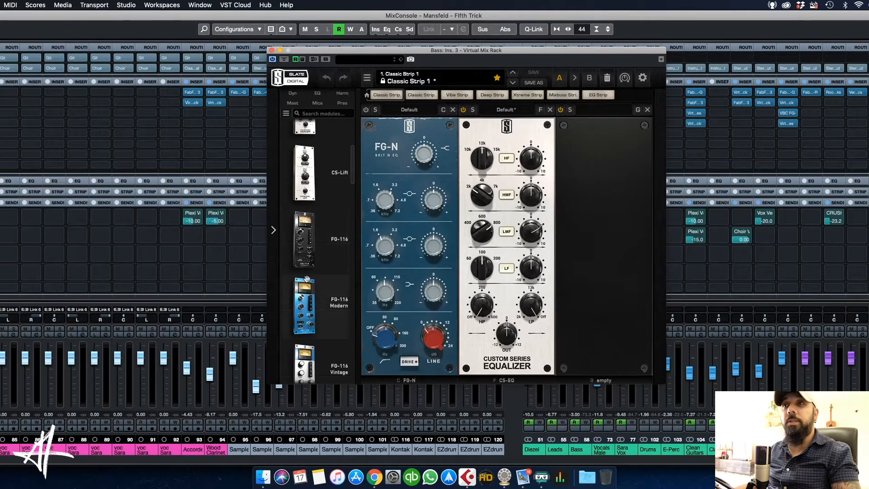
scroll(314, 252, "down", 2)
scroll(314, 252, "down", 2)
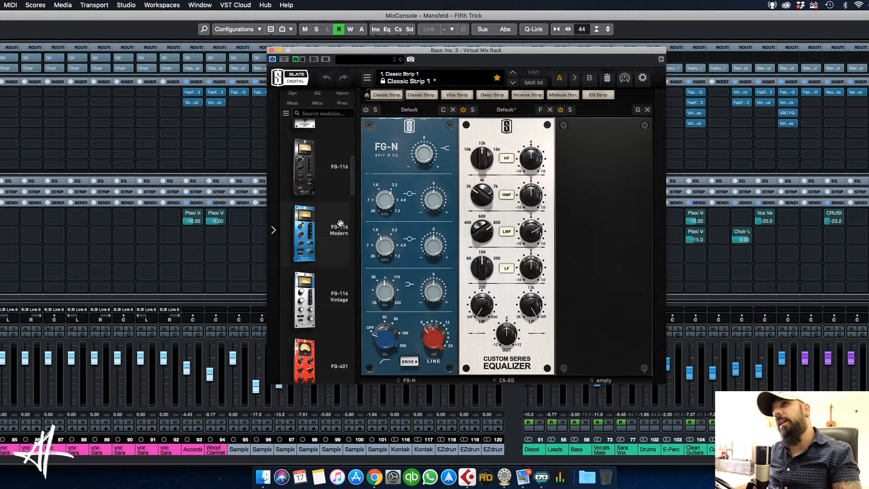
scroll(327, 262, "down", 1)
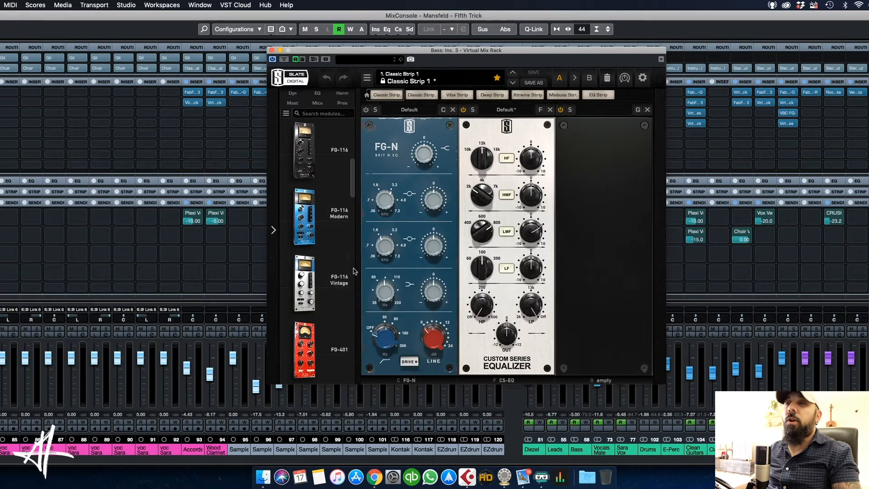
scroll(321, 265, "down", 8)
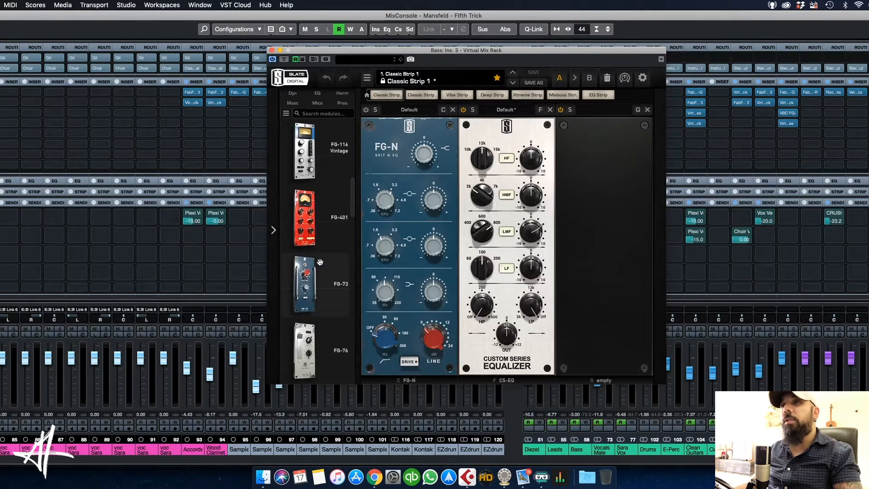
scroll(318, 287, "down", 3)
scroll(318, 287, "down", 8)
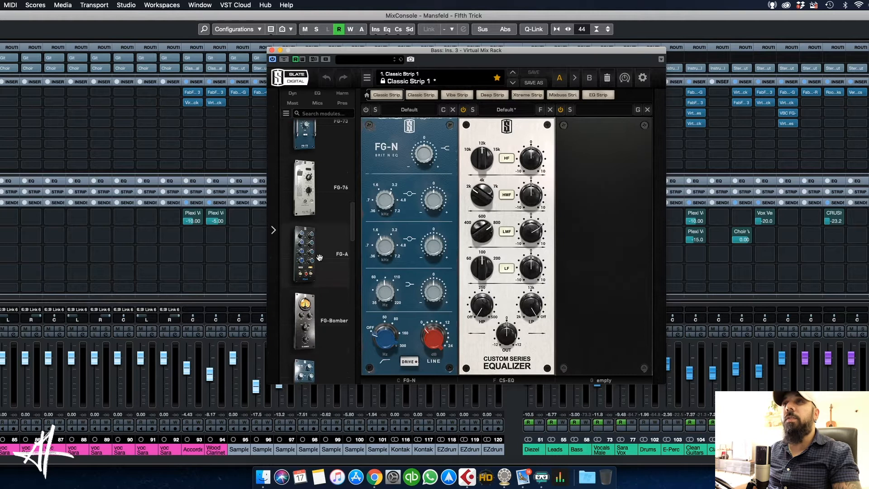
scroll(341, 299, "down", 5)
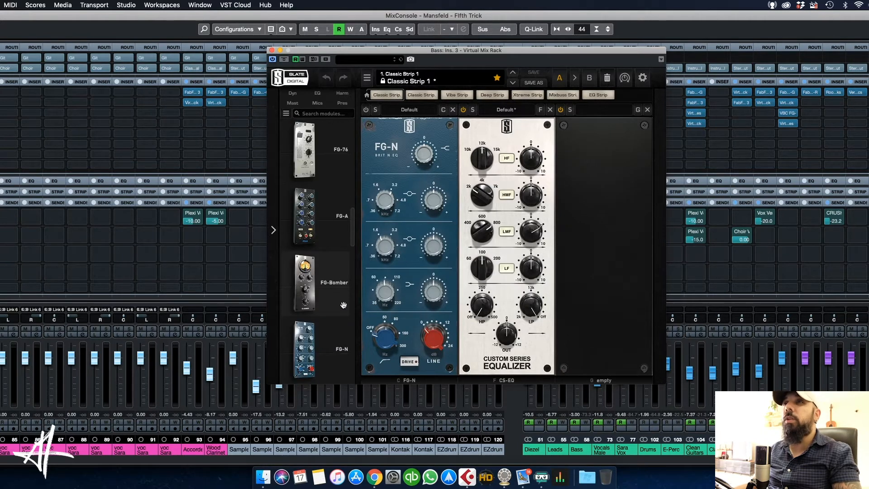
scroll(343, 299, "down", 10)
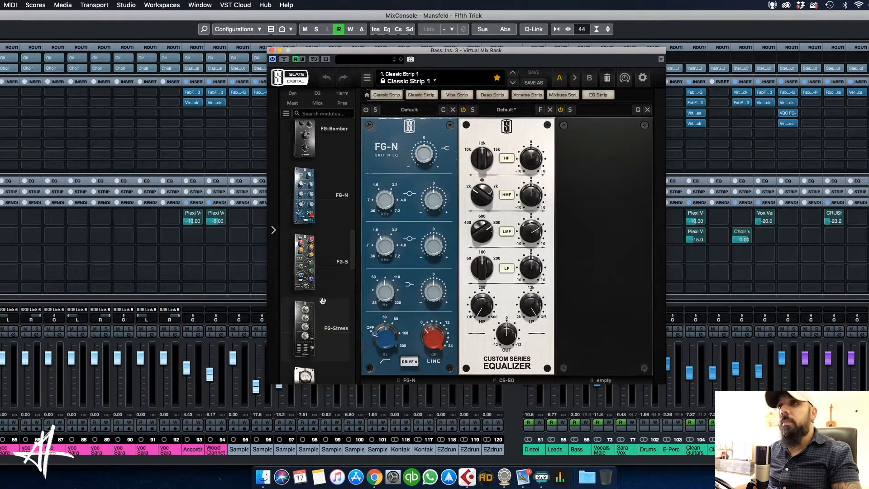
scroll(331, 305, "down", 13)
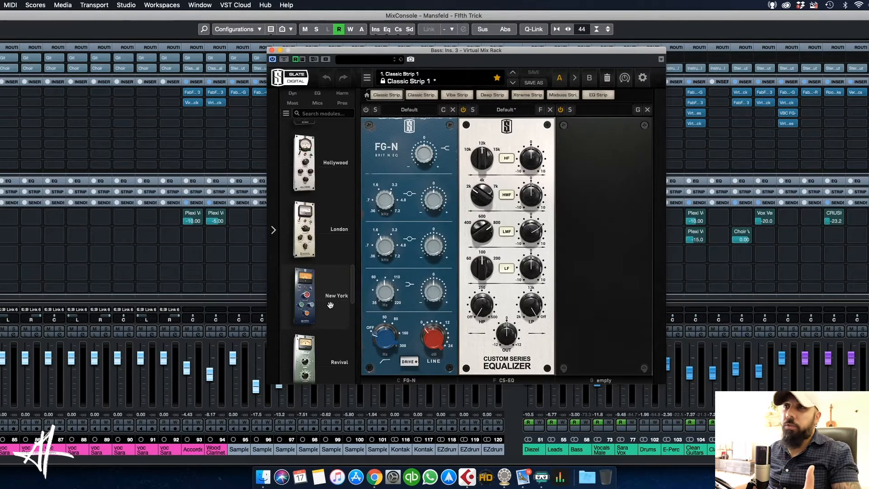
scroll(332, 308, "down", 4)
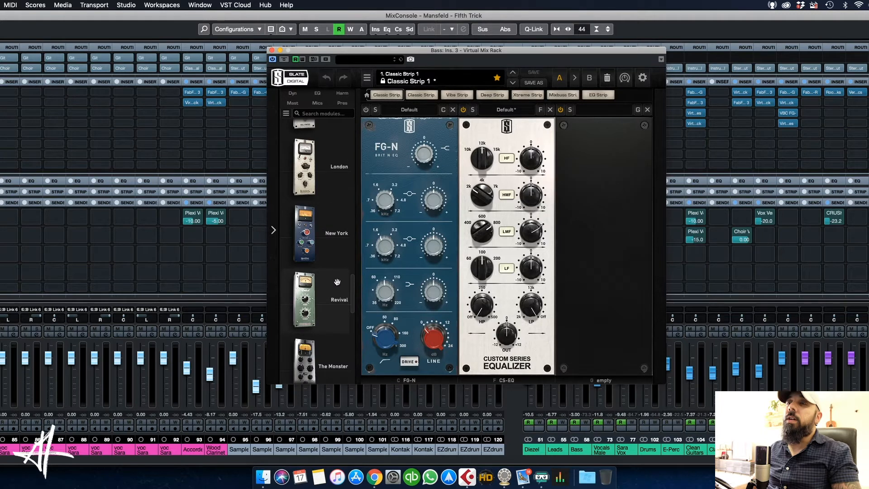
left_click(272, 50)
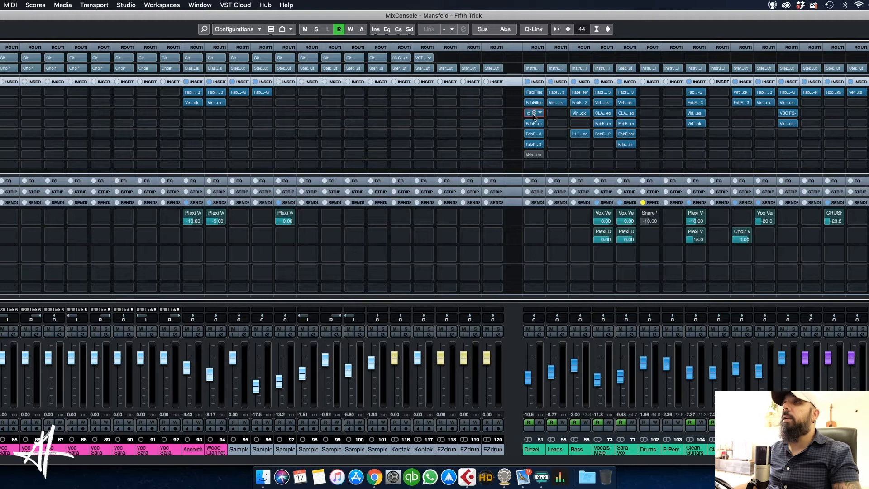
Review the Virtual Mix Rack modules on the Diezel channel's third insert and vocal channel 77's second insert
left_click(534, 114)
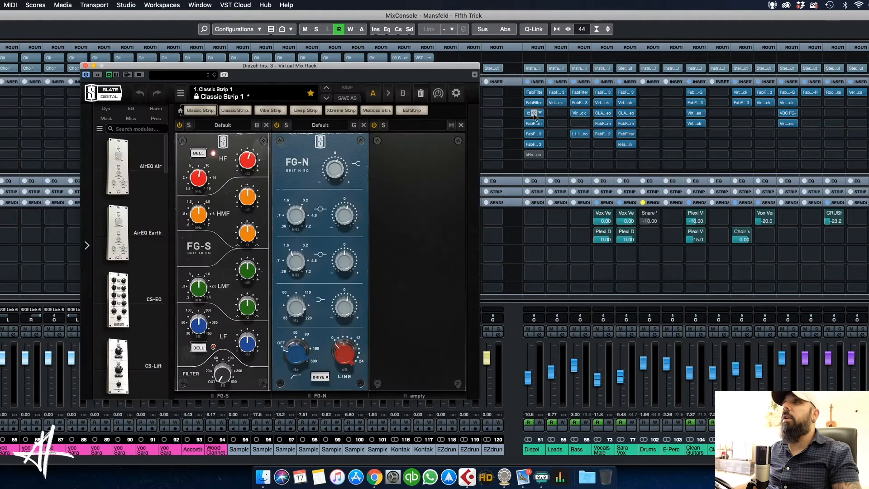
left_click(628, 103)
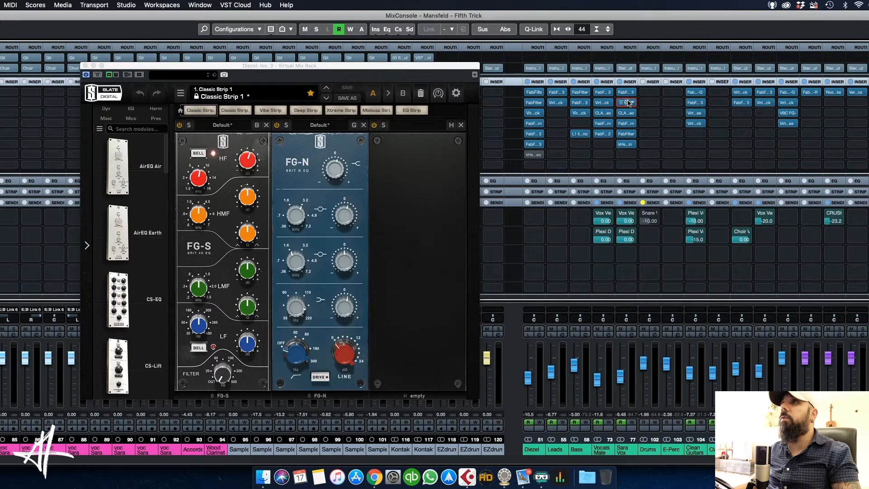
left_click_drag(558, 140, 519, 82)
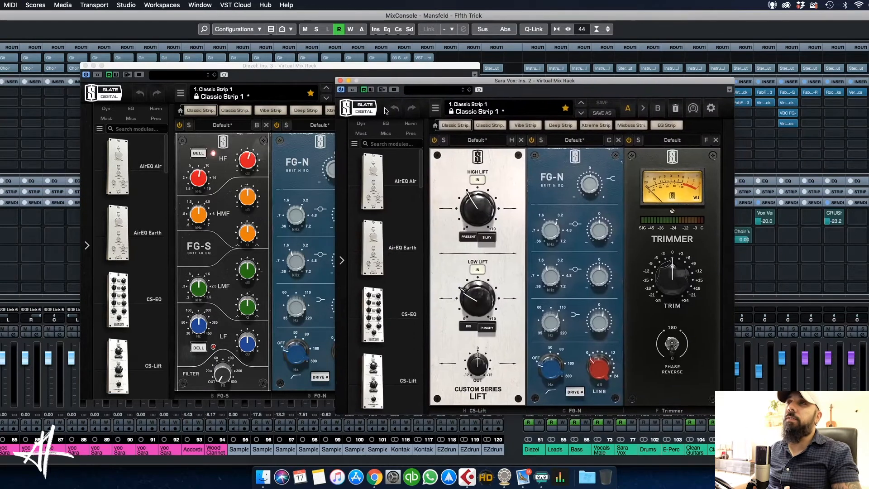
left_click(341, 81)
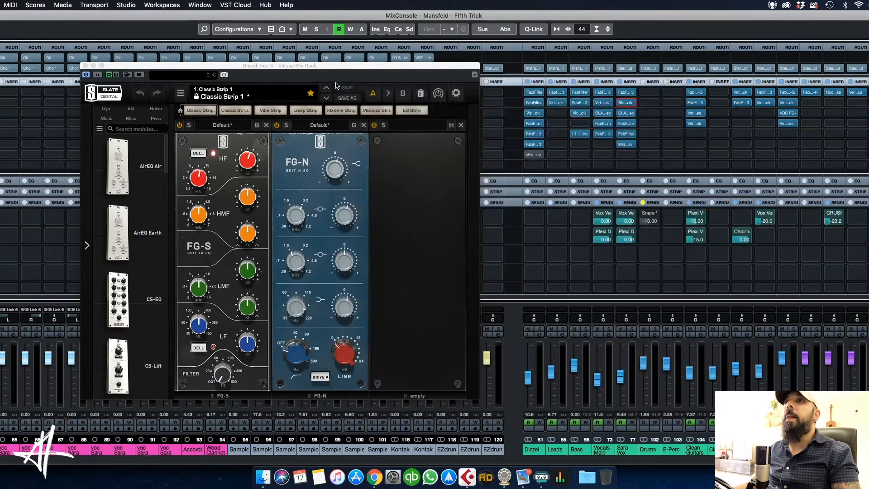
left_click(85, 66)
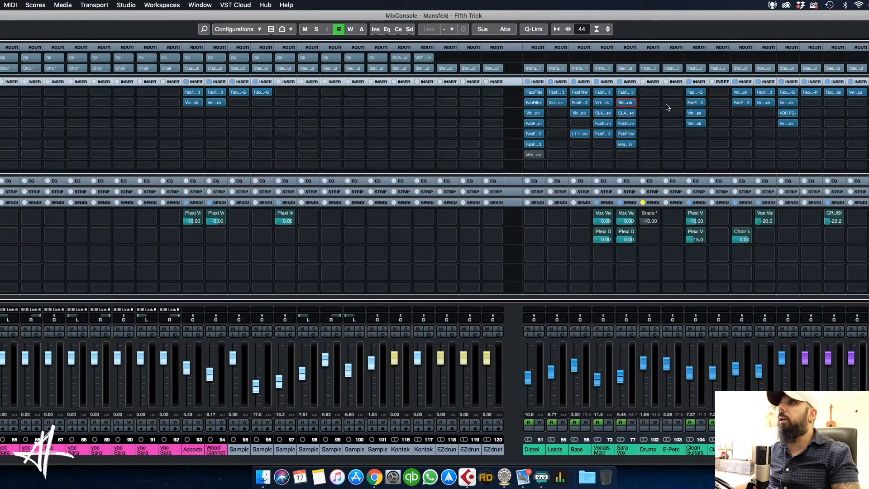
Review the Virtual Tape Machines and Virtual Mix Rack inserts on the Clean Guitars channel, closing both plug-in windows
left_click(697, 114)
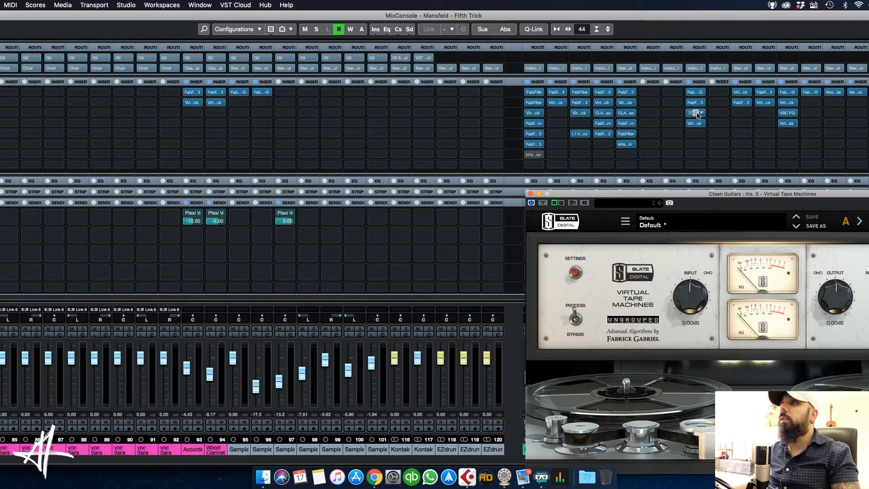
left_click(698, 126)
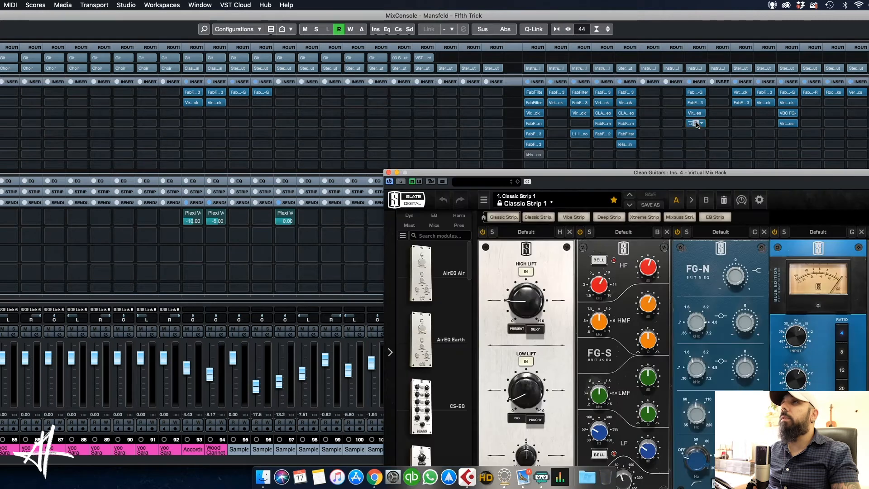
left_click_drag(671, 194, 443, 85)
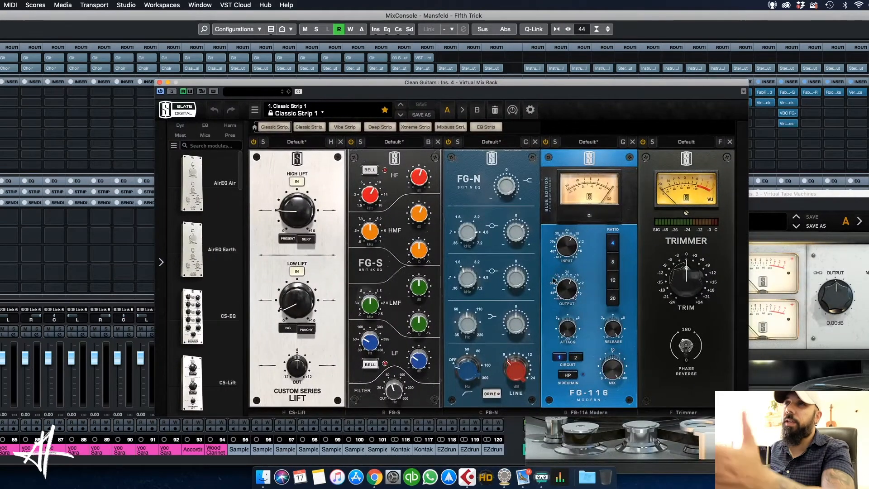
left_click(160, 82)
left_click_drag(707, 199, 433, 128)
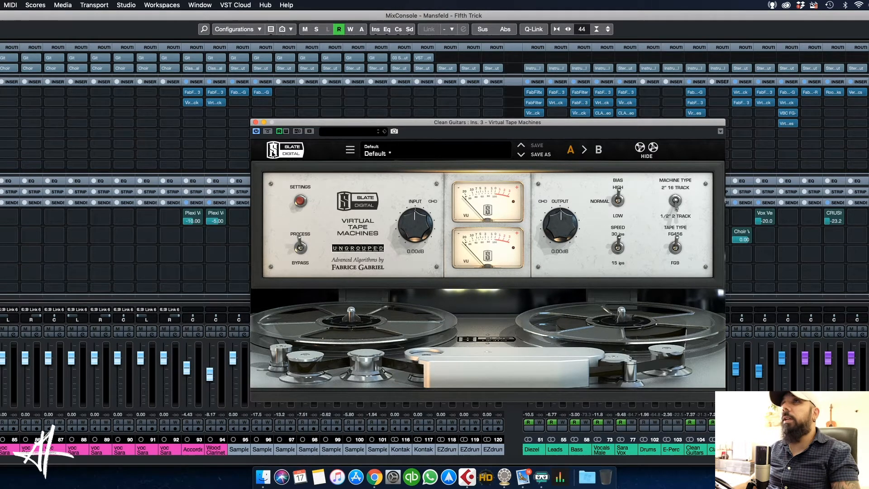
left_click(255, 122)
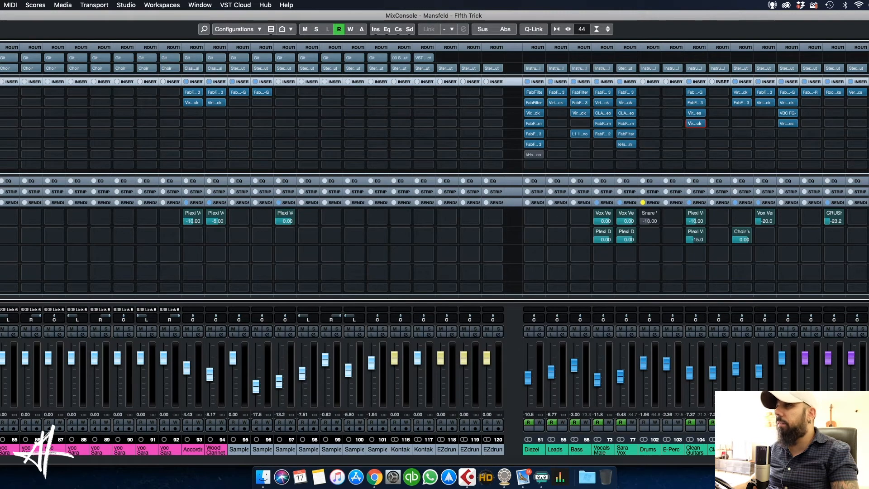
Review the Virtual Tape Machines and VBC FG-Grey inserts on the Instrumental channel, closing each plug-in window
left_click(788, 449)
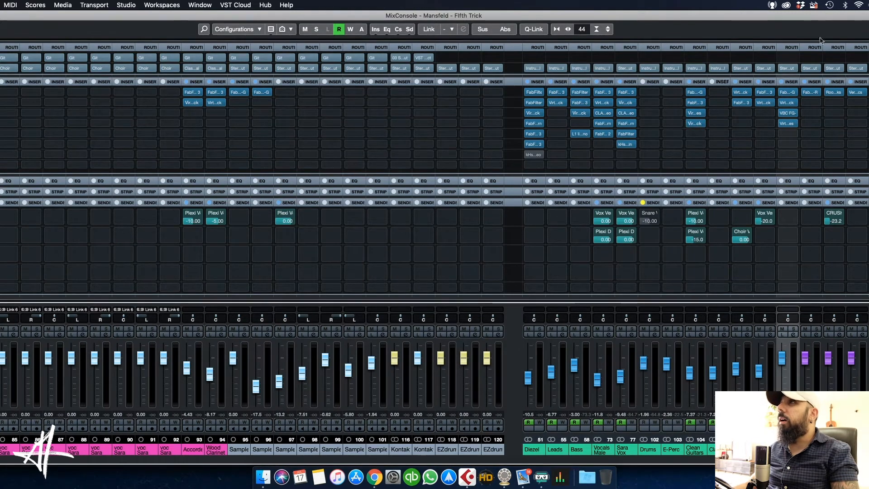
left_click(789, 124)
left_click_drag(777, 159, 262, 121)
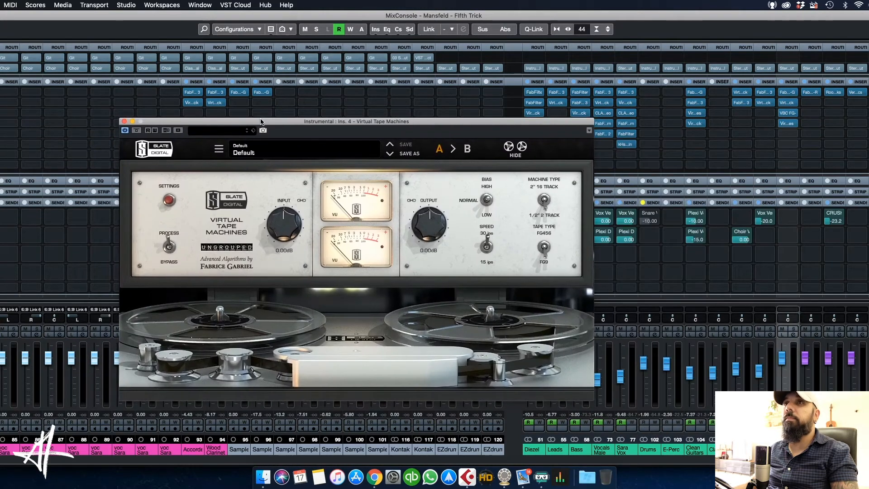
left_click(124, 121)
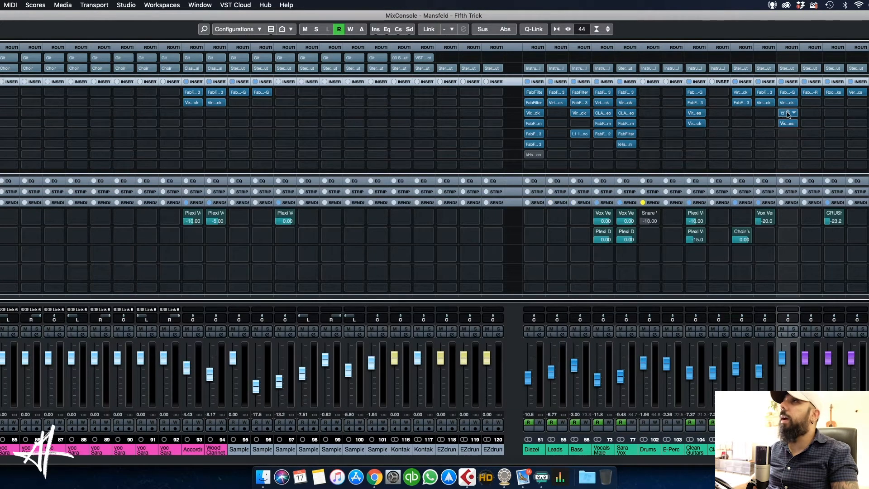
left_click(788, 113)
left_click_drag(685, 291, 523, 150)
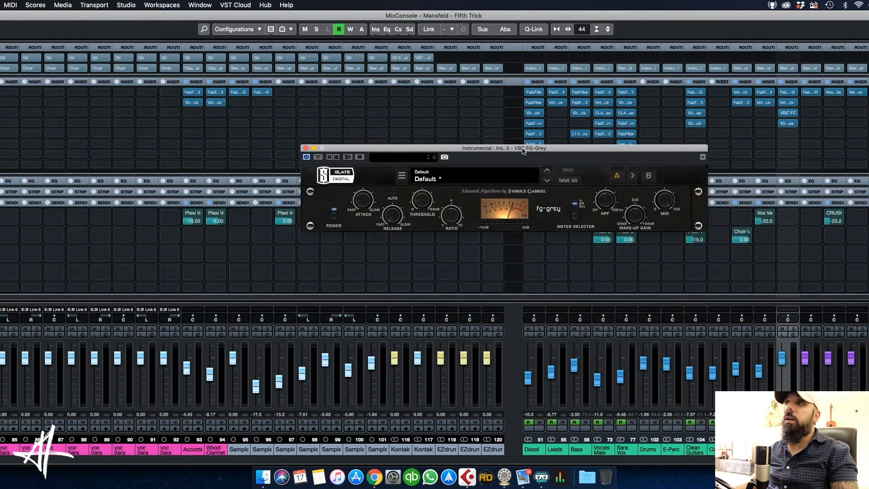
left_click(306, 149)
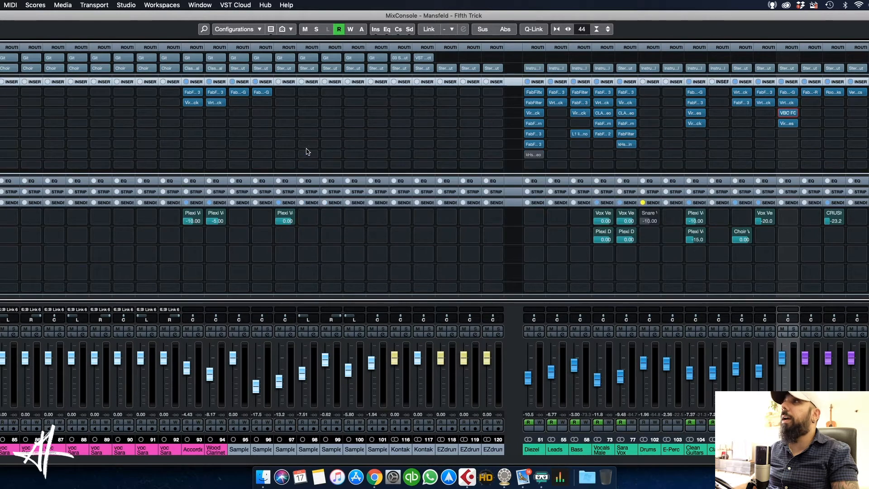
mouse_move(789, 116)
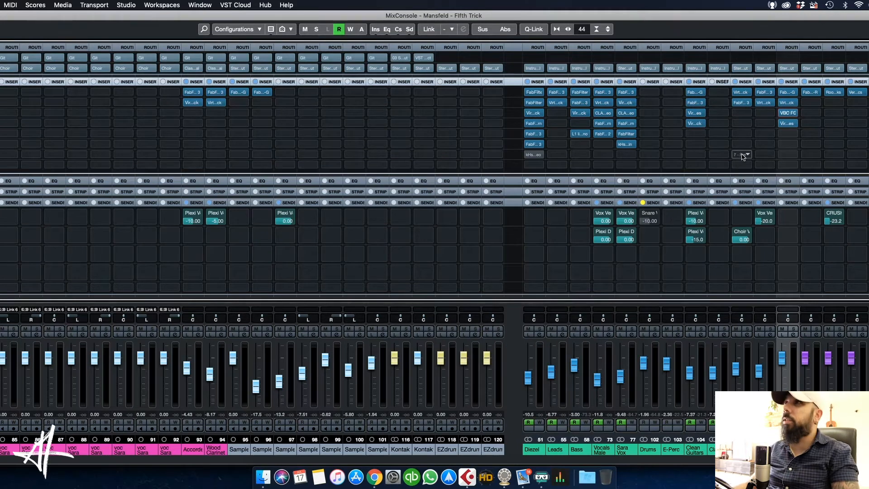
Find Slate Digital's Inf EQ with the search term "inf" and load it into the Drums channel's fifth insert
left_click(652, 134)
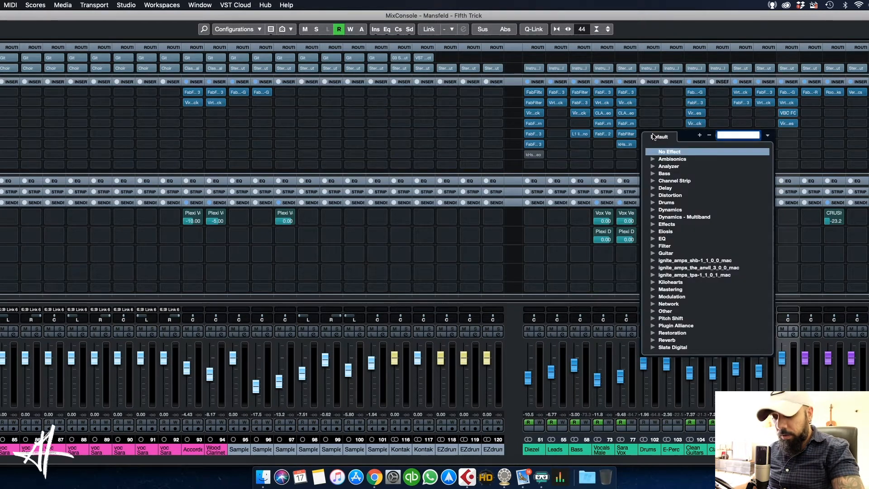
left_click(719, 135)
type("inf")
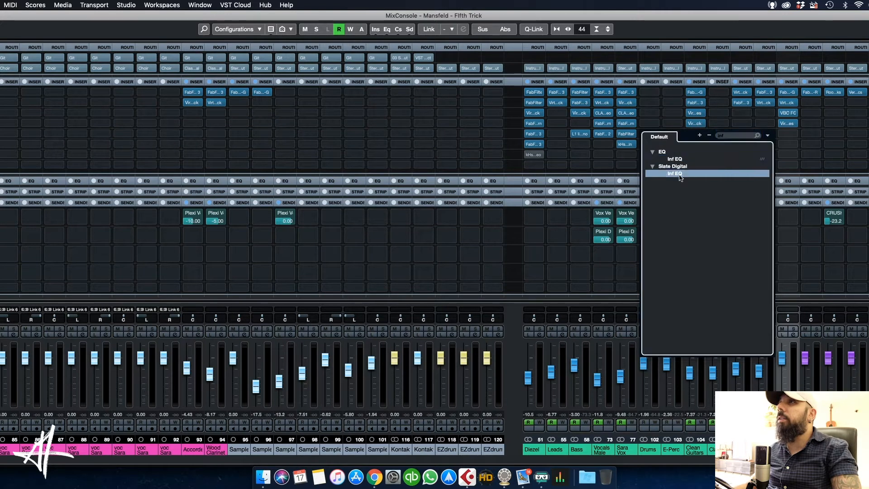
left_click(679, 174)
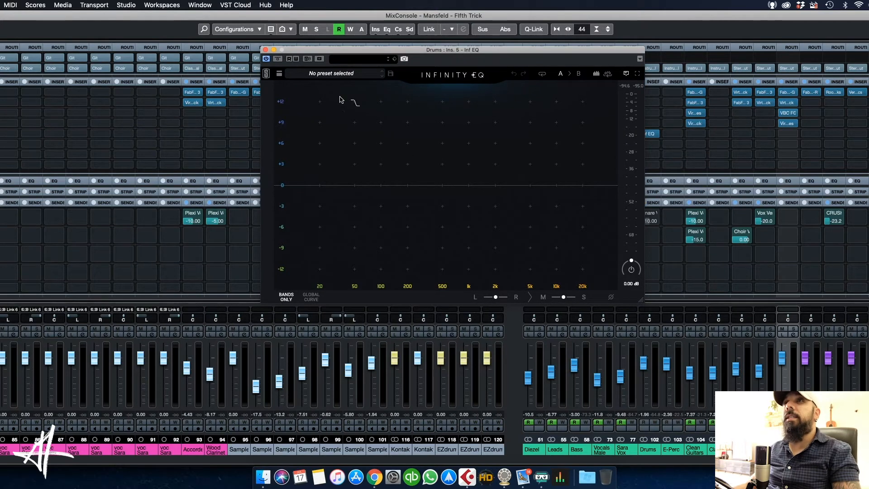
Add an EQ band on the Drums channel and shape it into a cut of about -3.57 dB at 357 Hz
left_click(423, 186)
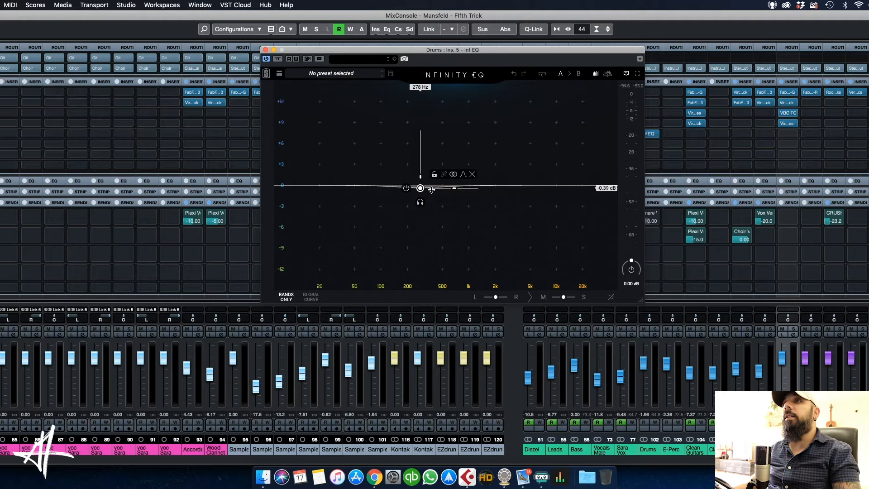
left_click_drag(423, 186, 430, 210)
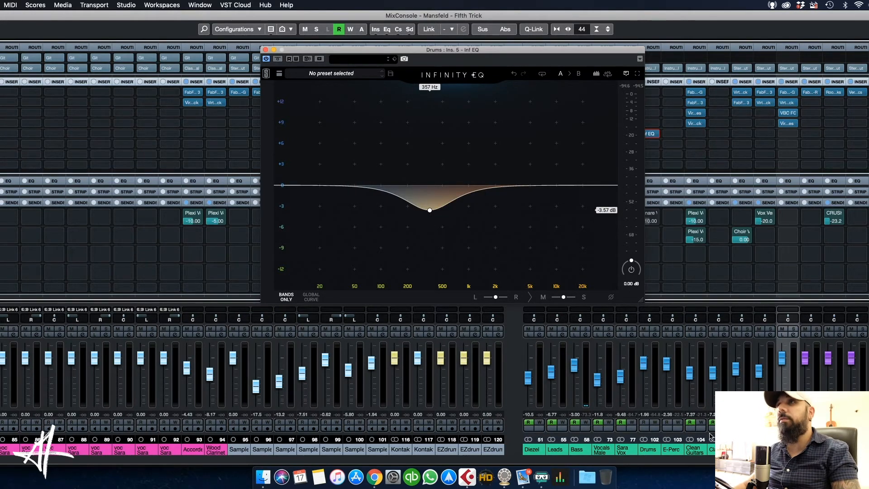
Switch to the Cubase project window and return to the MixConsole with the song playing
key("ctrl+Down")
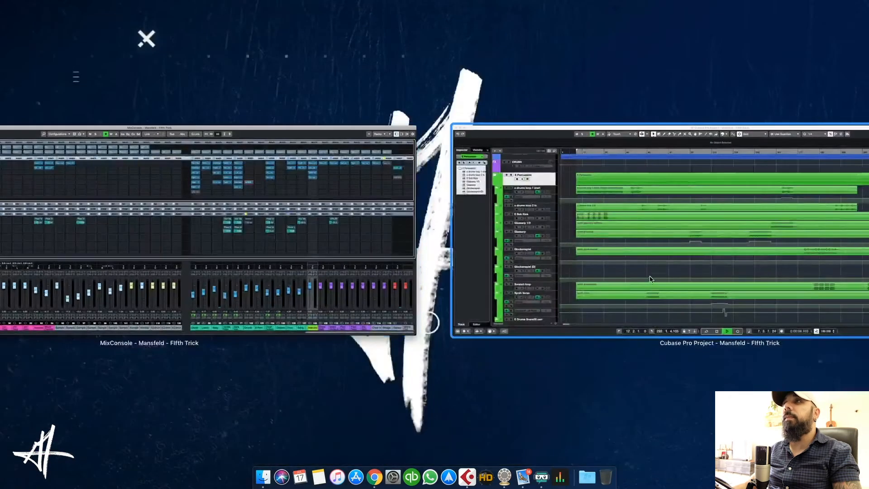
left_click(649, 277)
key("ctrl+Down")
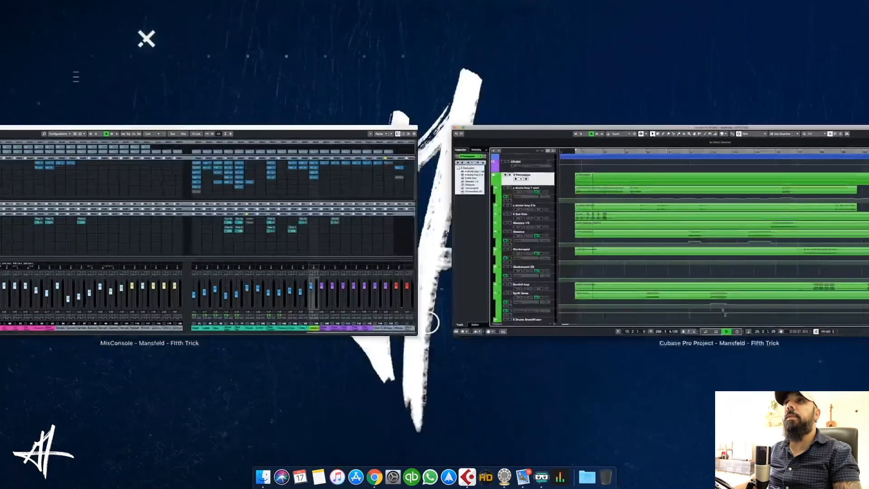
left_click(399, 245)
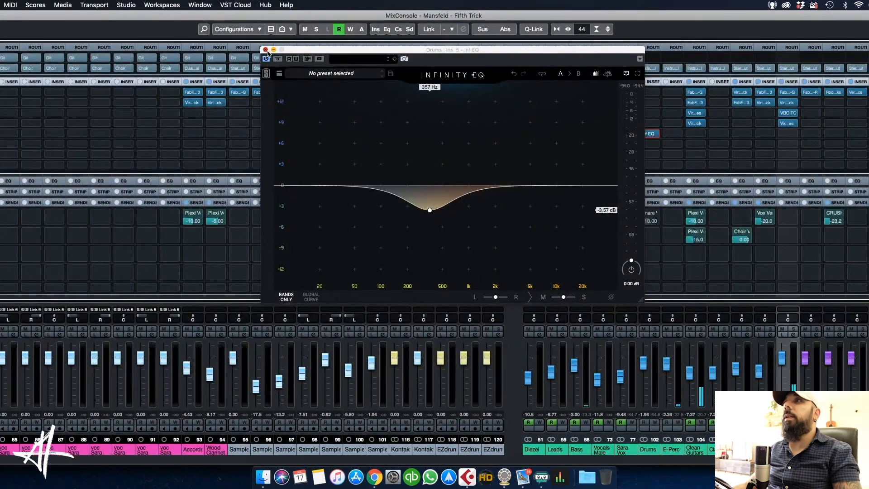
Close the Infinity EQ window and move the plug-in from the Drums channel to the Instrumental channel's fifth insert
left_click(266, 49)
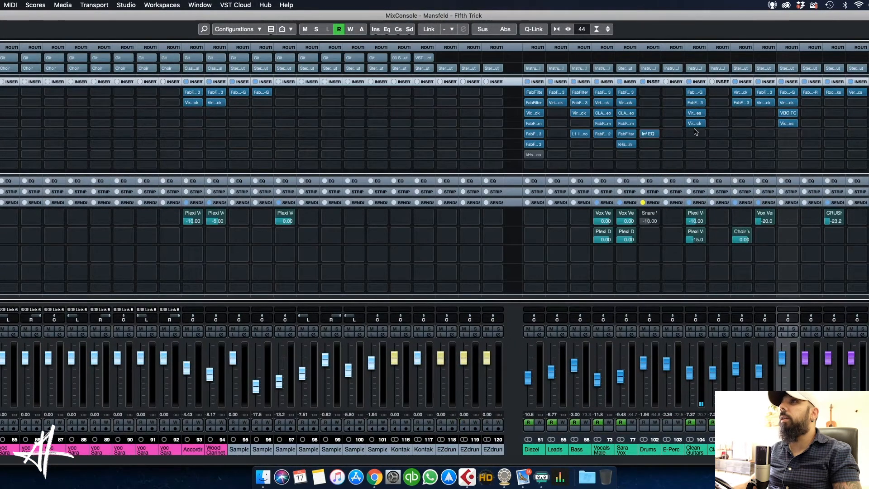
left_click_drag(651, 134, 788, 135)
Open Inf EQ on the Instrumental channel and reshape its band into a boost of about +3.70 dB at 188 Hz
left_click(788, 134)
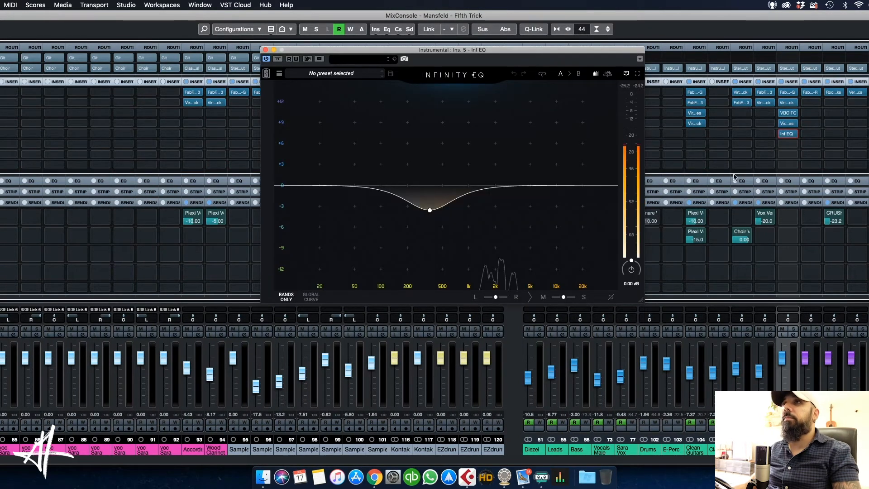
mouse_move(431, 210)
left_click_drag(430, 210, 405, 159)
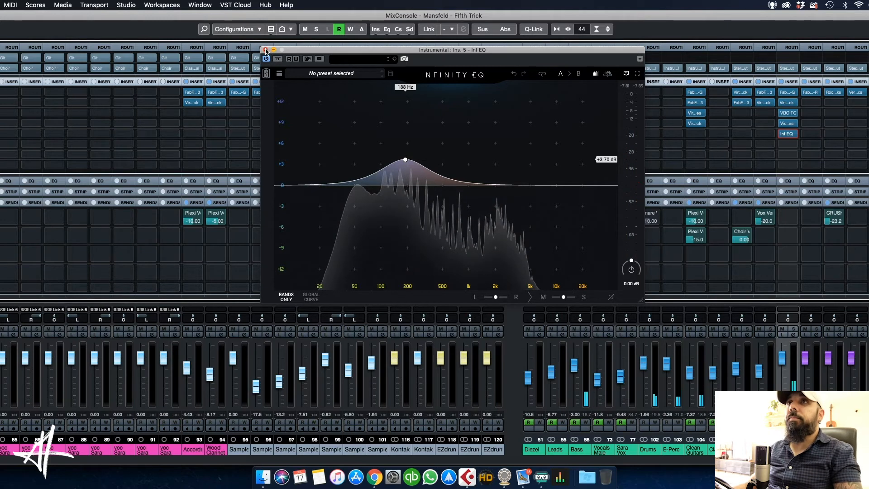
Close the Infinity EQ window and remove the plug-in from the Instrumental channel's fifth insert
left_click(266, 50)
left_click(795, 134)
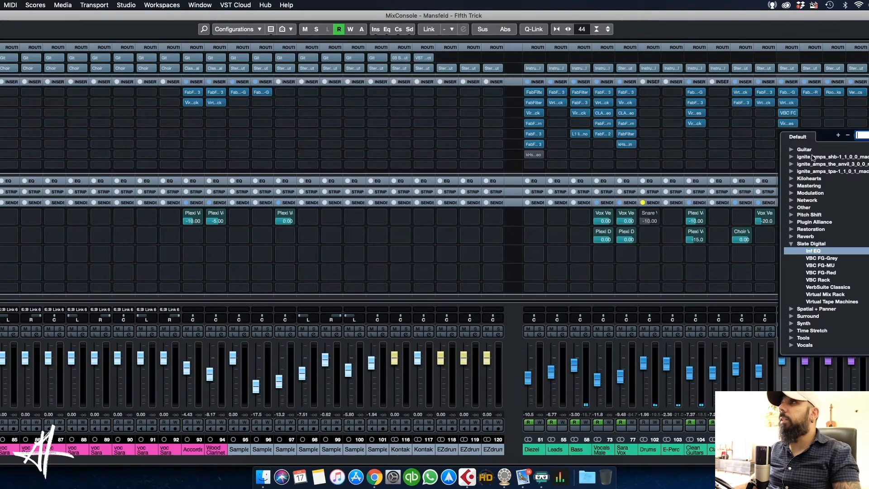
left_click(809, 153)
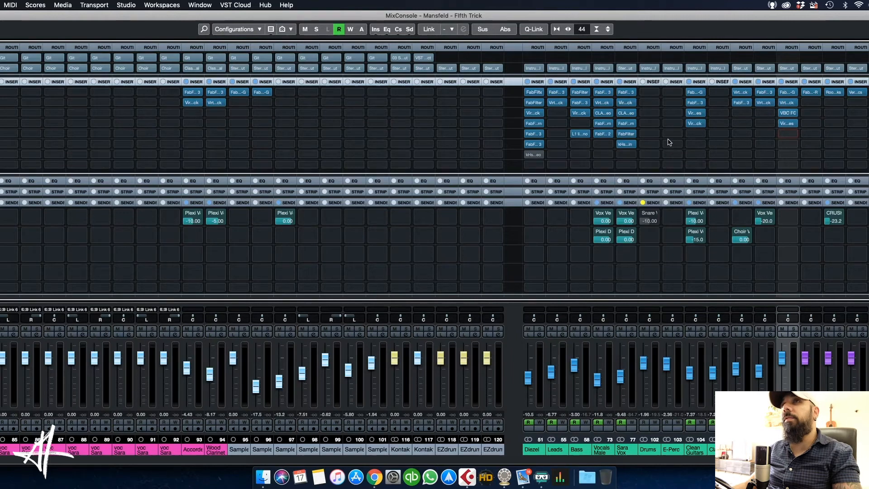
Review the FabFilter Pro-Q 3 curve in the Diezel channel's first insert and close the plug-in window
left_click(533, 91)
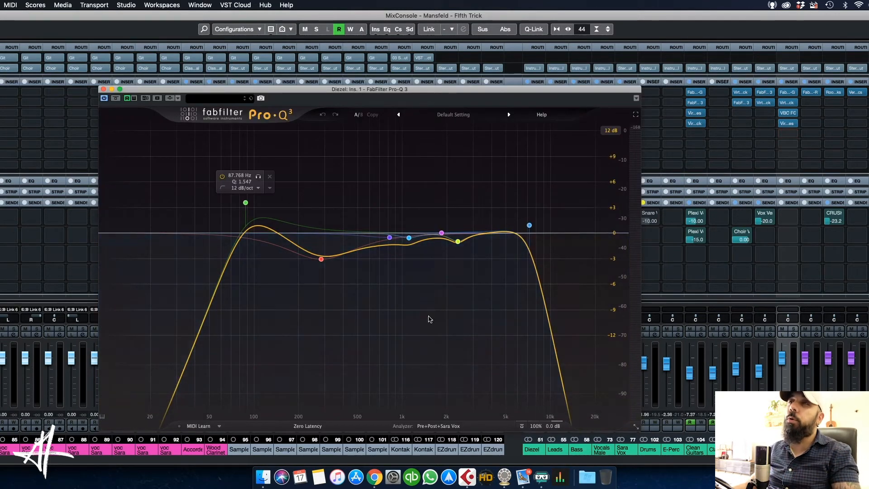
left_click(104, 89)
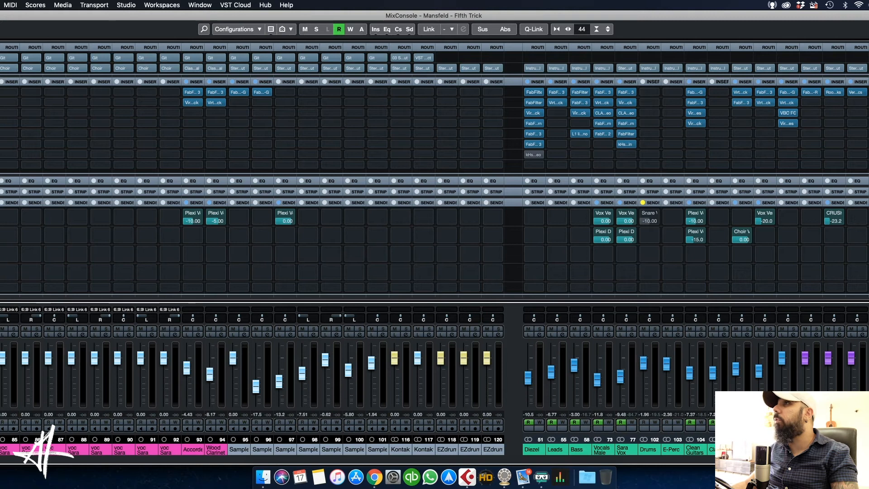
Review the VerbSuite Classics reverb settings on the Vox Verb channel and close the plug-in window
left_click(857, 93)
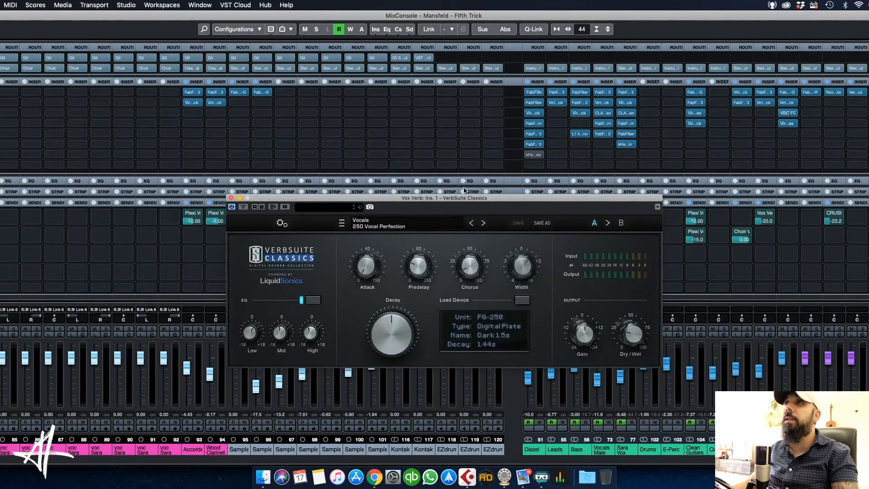
left_click_drag(471, 199, 490, 94)
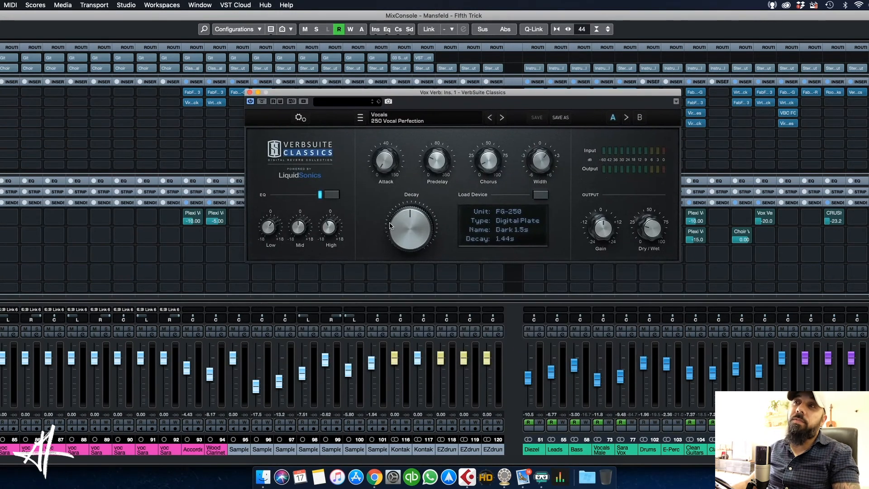
left_click(250, 93)
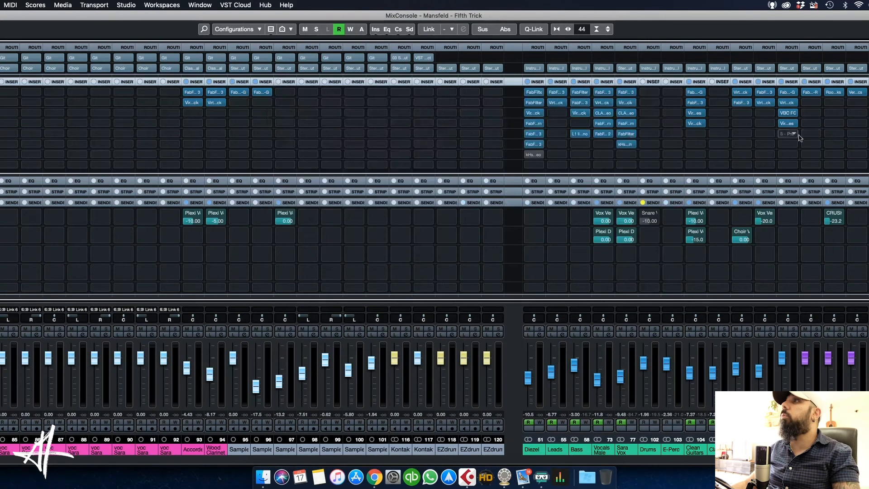
Review the RoomWorks reverb settings on the Snare Verbsuite channel and close the plug-in window
left_click(836, 93)
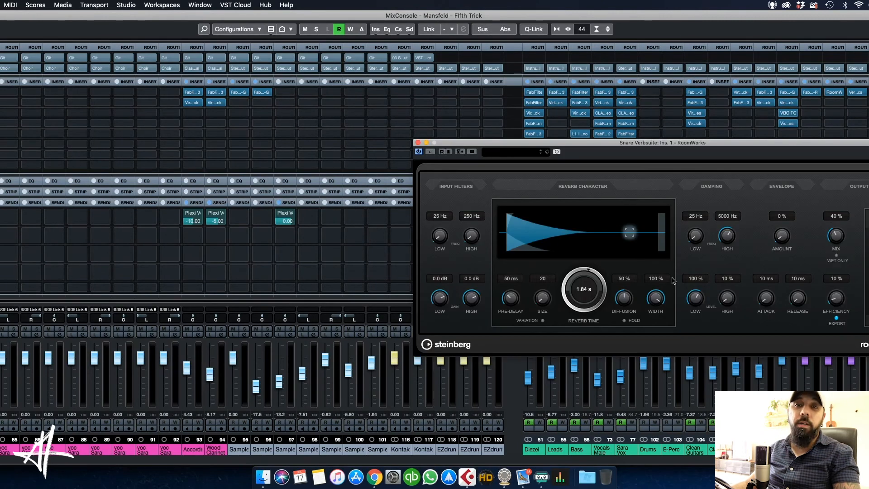
left_click_drag(670, 143, 504, 112)
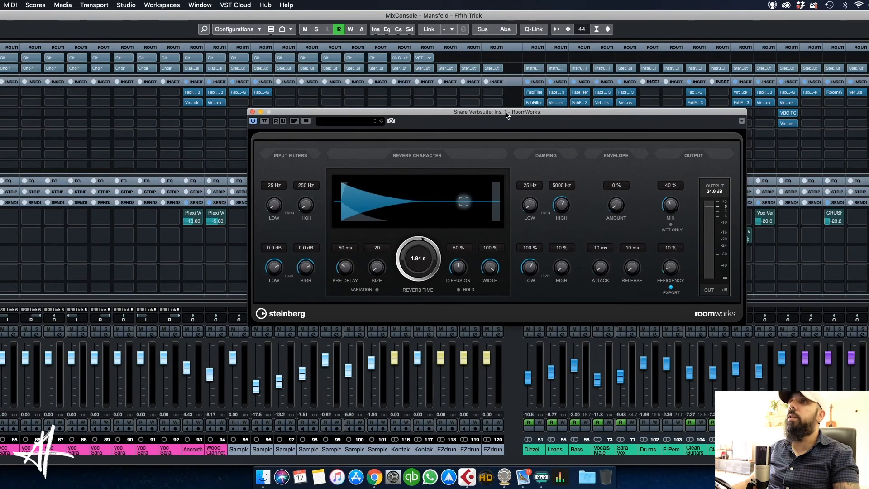
left_click(252, 111)
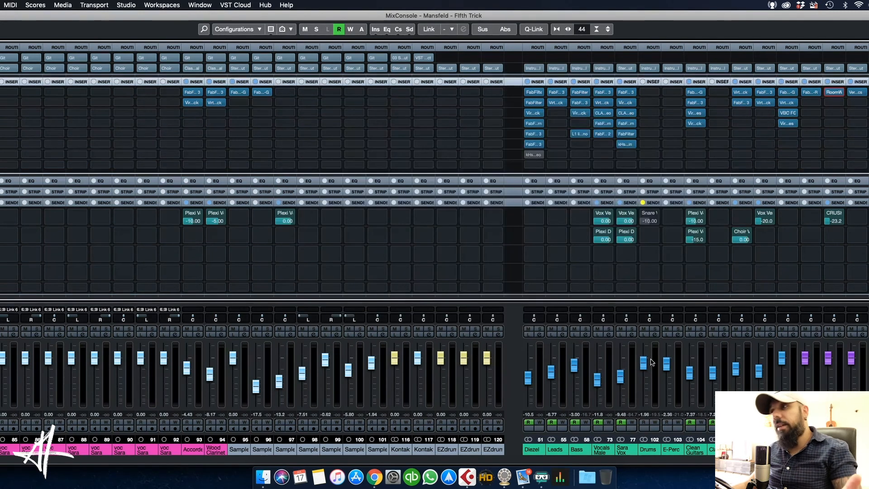